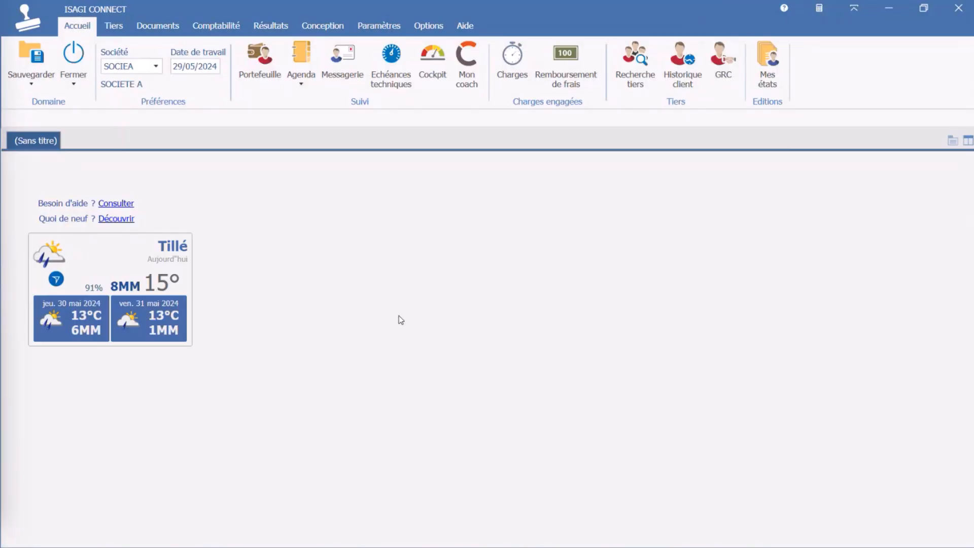
- Start a mission generation and choose "Missions précédentes" as the elements to generate from
click(175, 32)
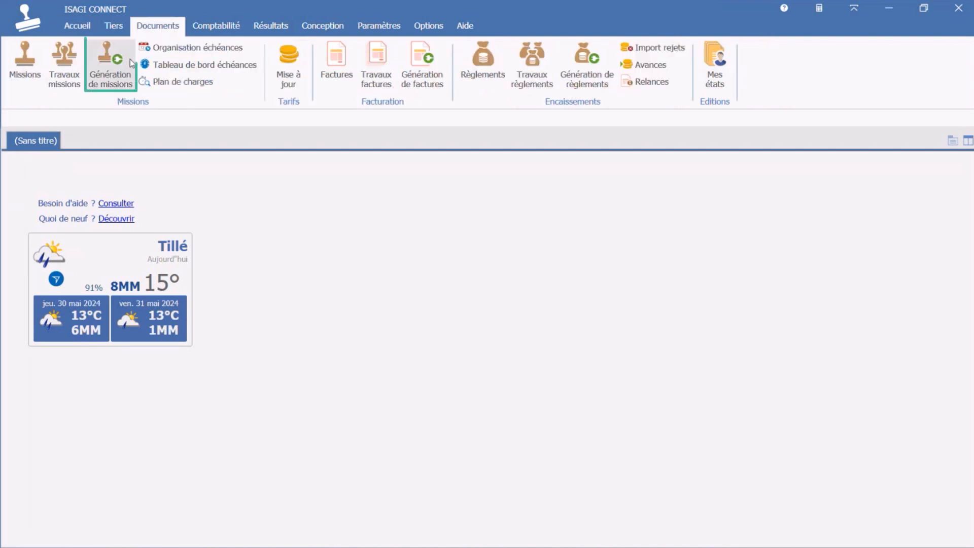
click(111, 65)
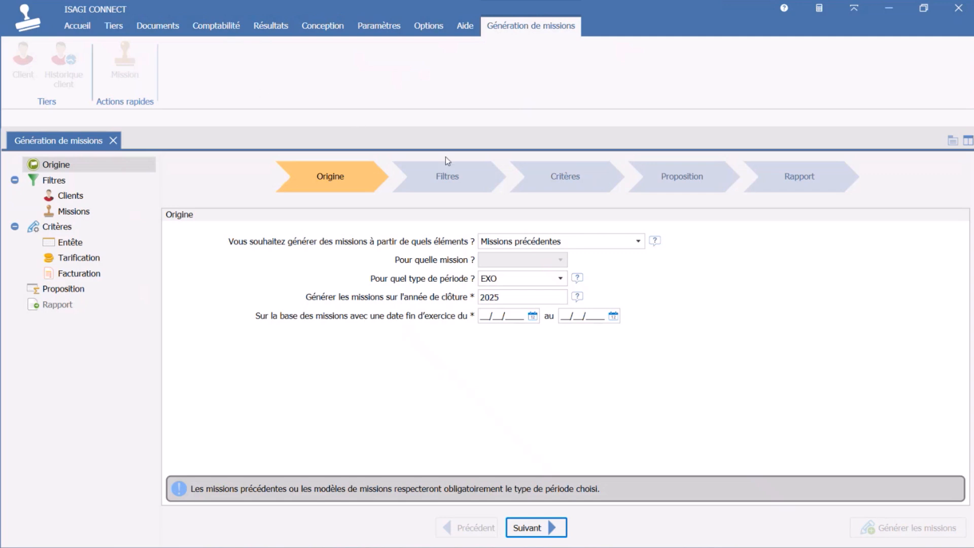
click(639, 241)
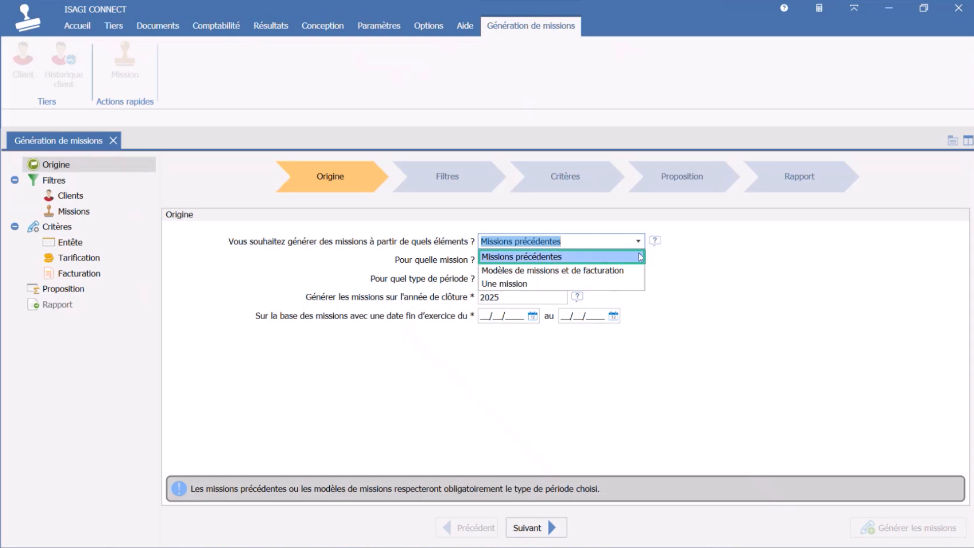
click(638, 257)
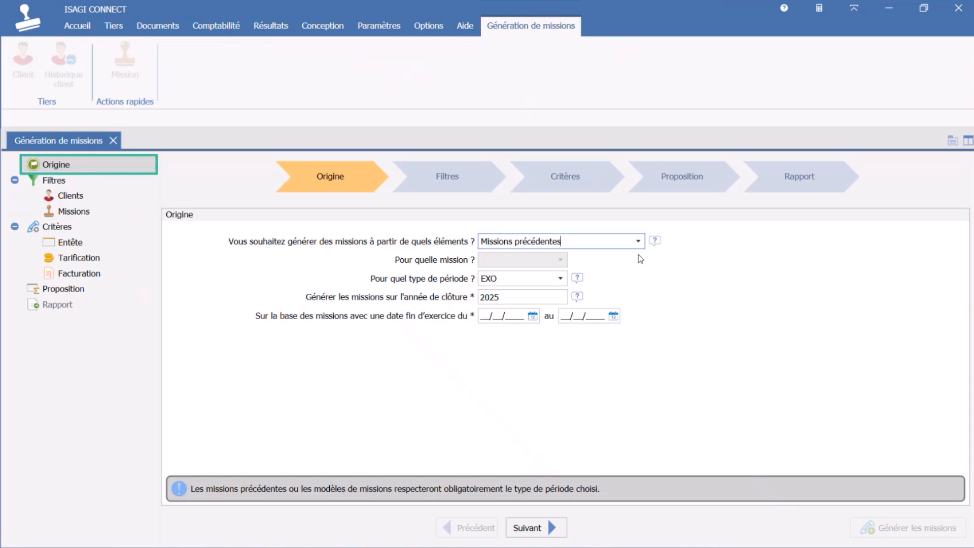
- Keep period type EXO and closing year 2025, set the base year-end range to 01/01/2024–31/12/2024, and continue to the client filters
click(561, 279)
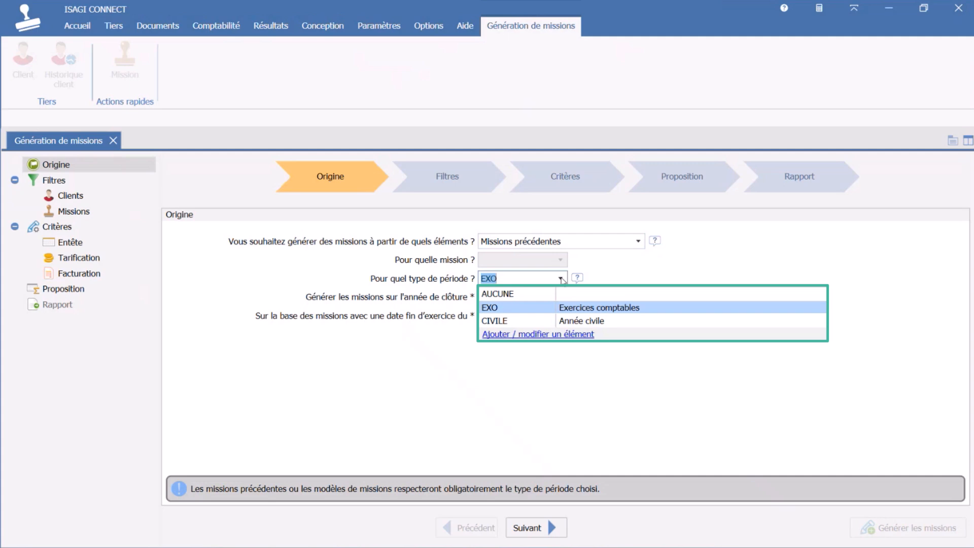
click(509, 296)
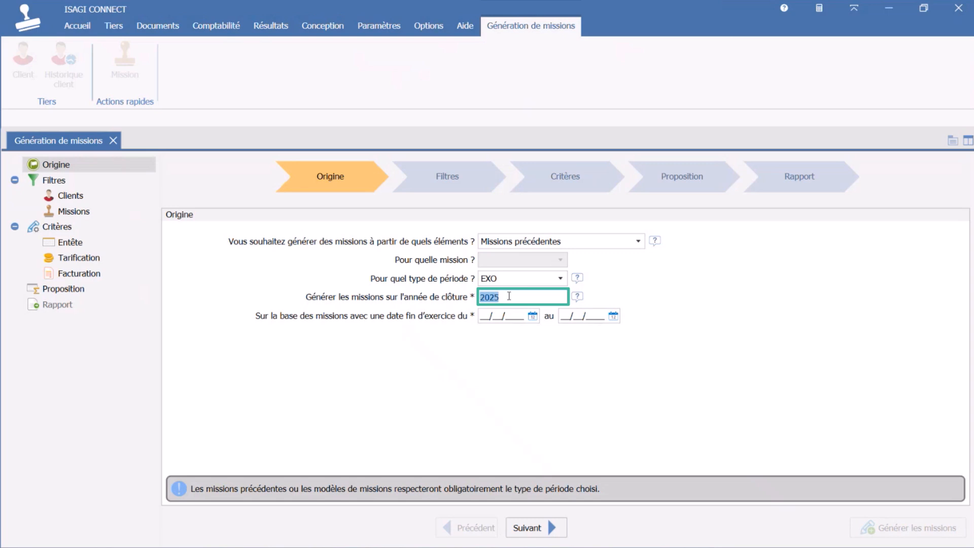
click(492, 313)
text(01012024)
key(Tab)
text(31/1)
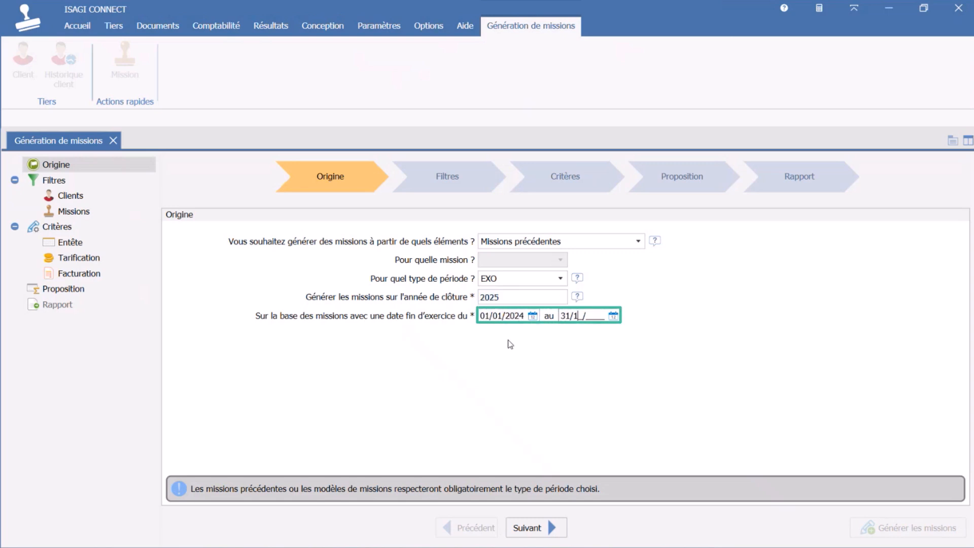
text(2/2024)
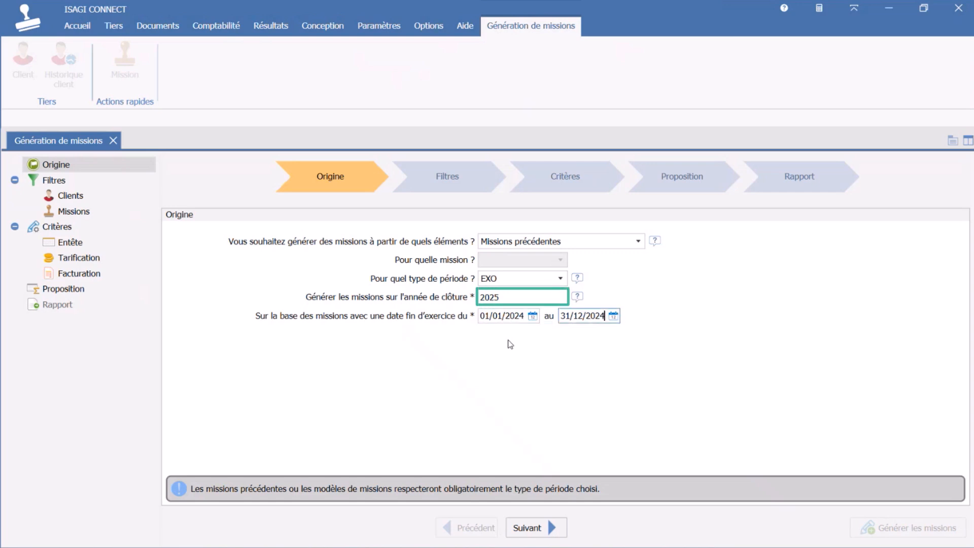
click(564, 530)
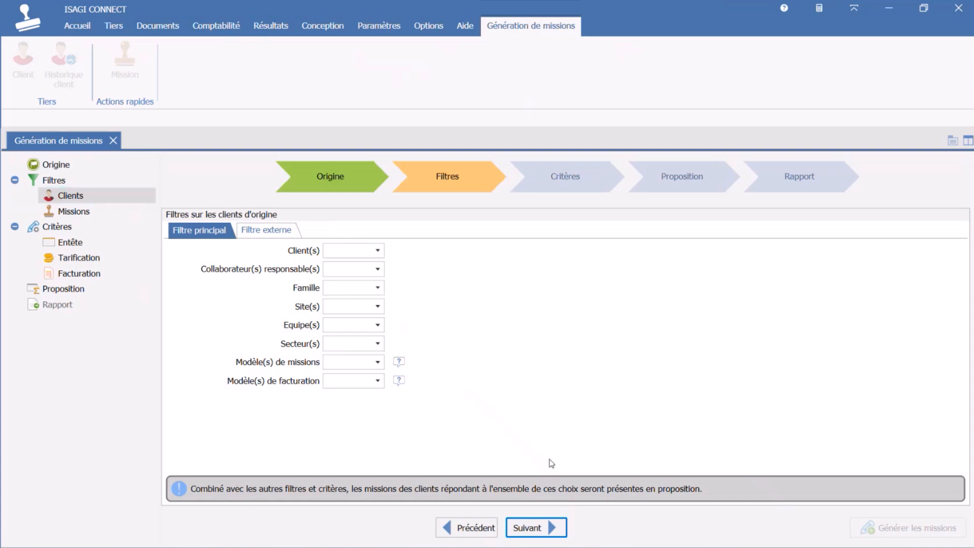
- Filter the origin clients by responsible collaborator AGIRIS, check the external filter, and continue to the mission filters
click(350, 269)
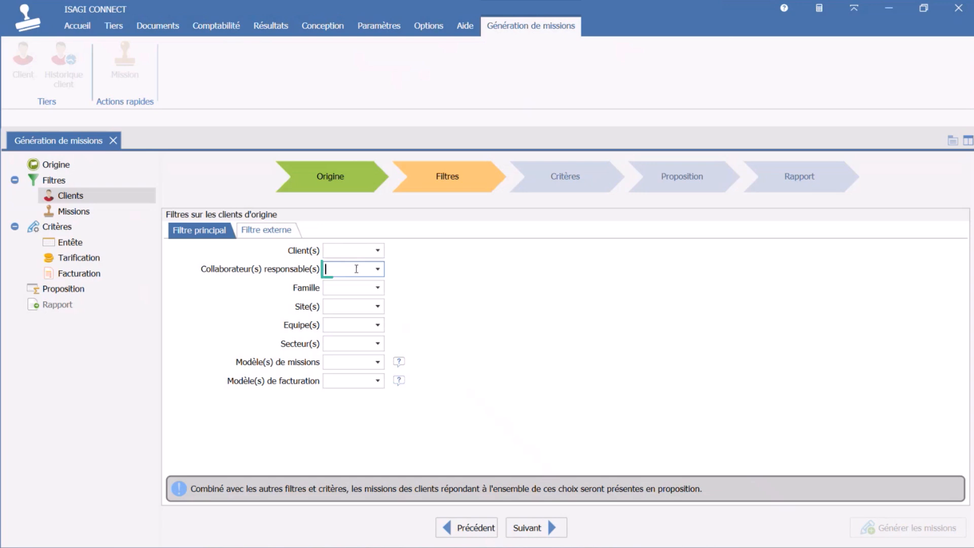
text(AGIRIS)
key(Return)
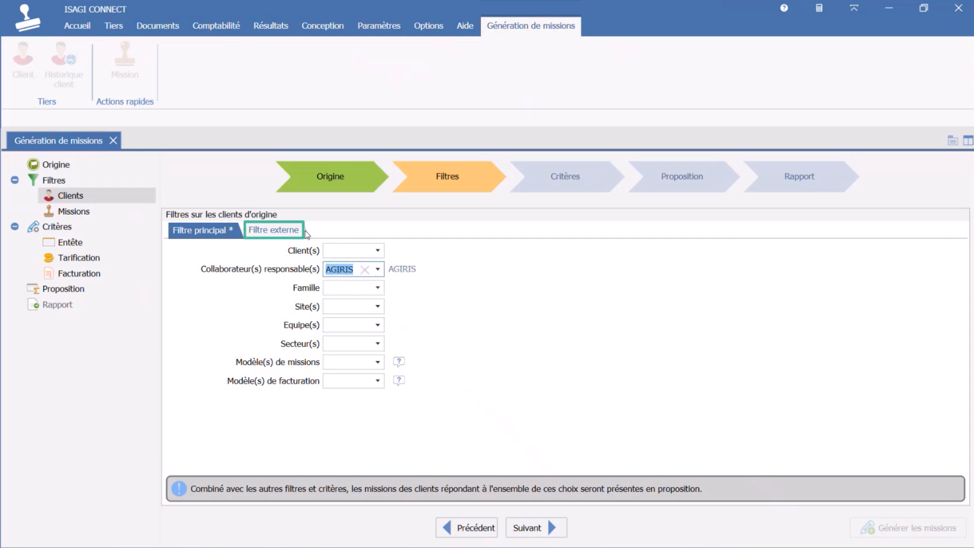
click(274, 230)
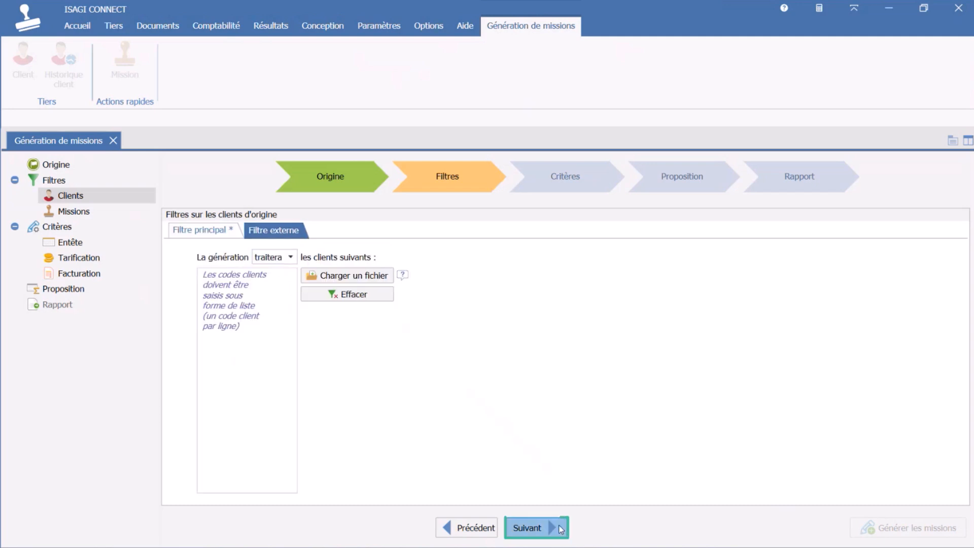
click(561, 529)
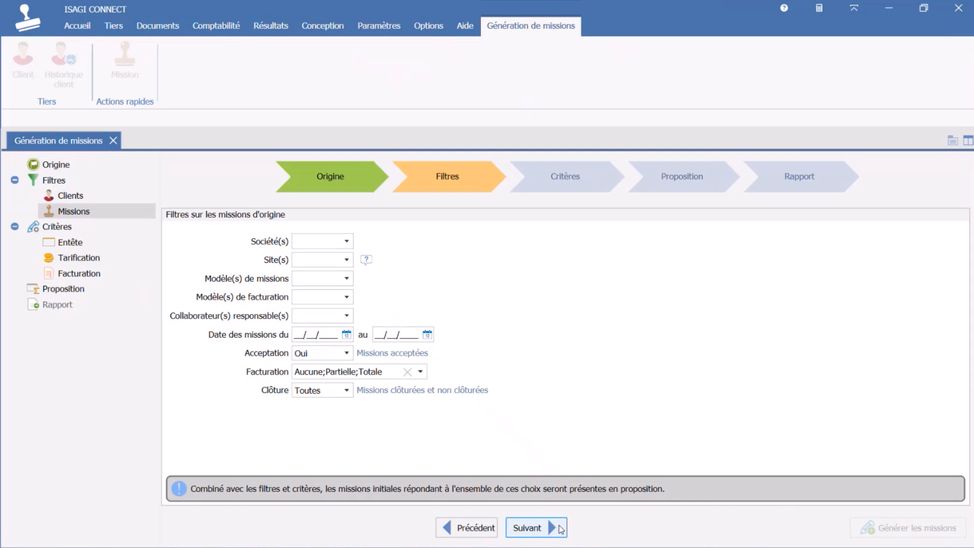
- Filter the origin missions by mission model 1CBA, leave the responsible collaborator empty, and continue to the header criteria
click(324, 279)
text(1CB)
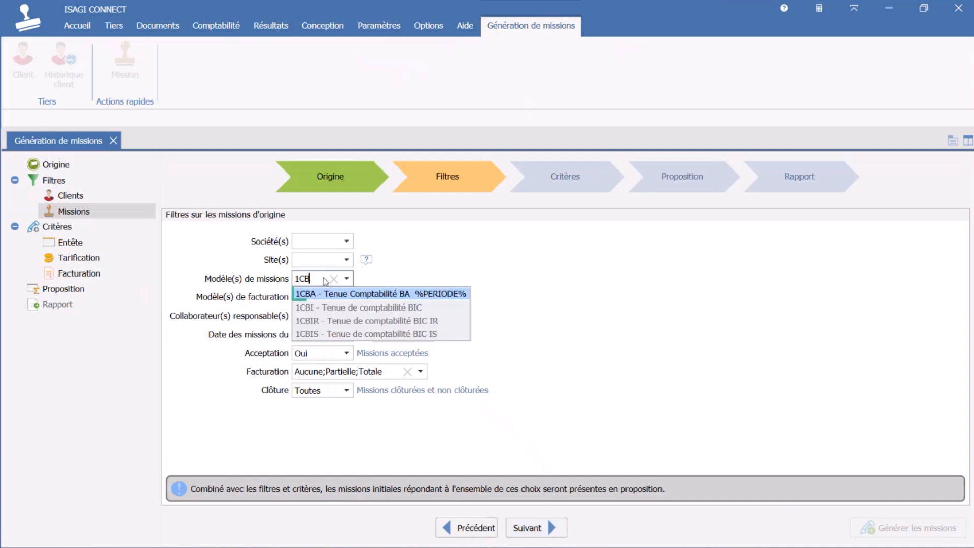
click(323, 293)
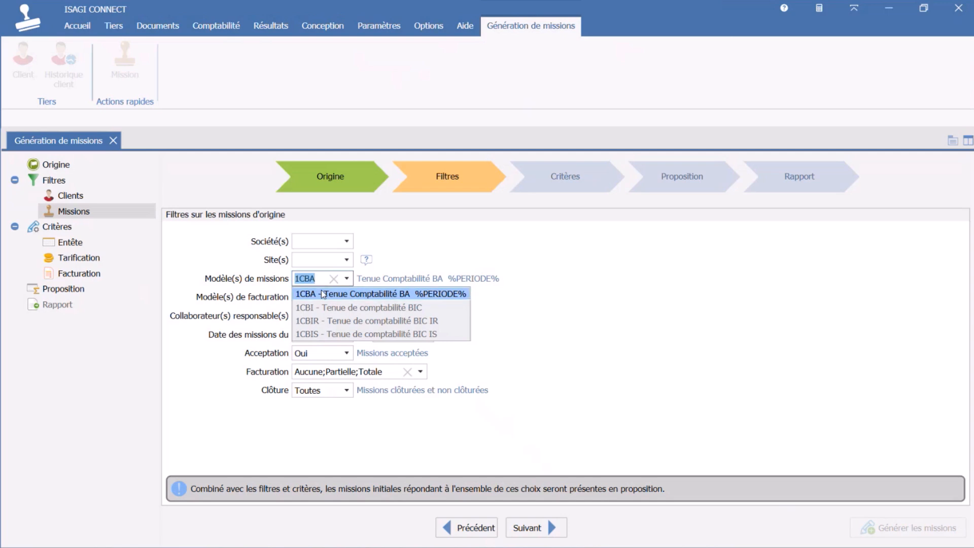
click(322, 294)
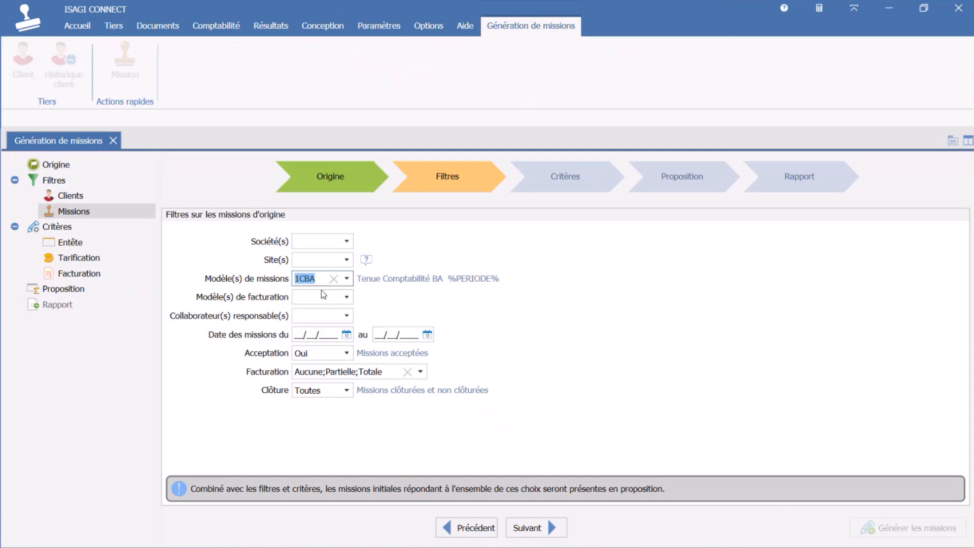
click(328, 316)
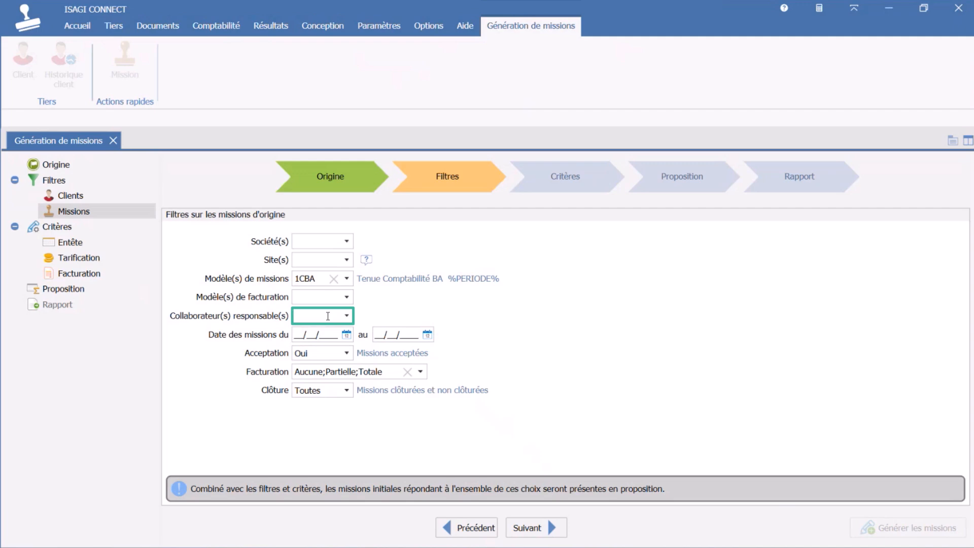
click(560, 529)
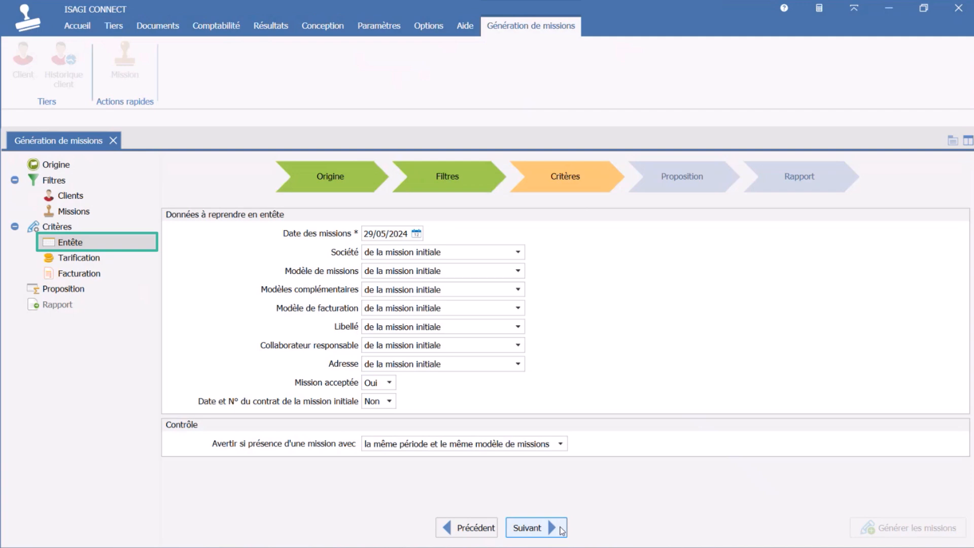
- Keep the mission model "de la mission initiale" and the duplicate warning on "la même période et le même modèle de missions"
click(520, 272)
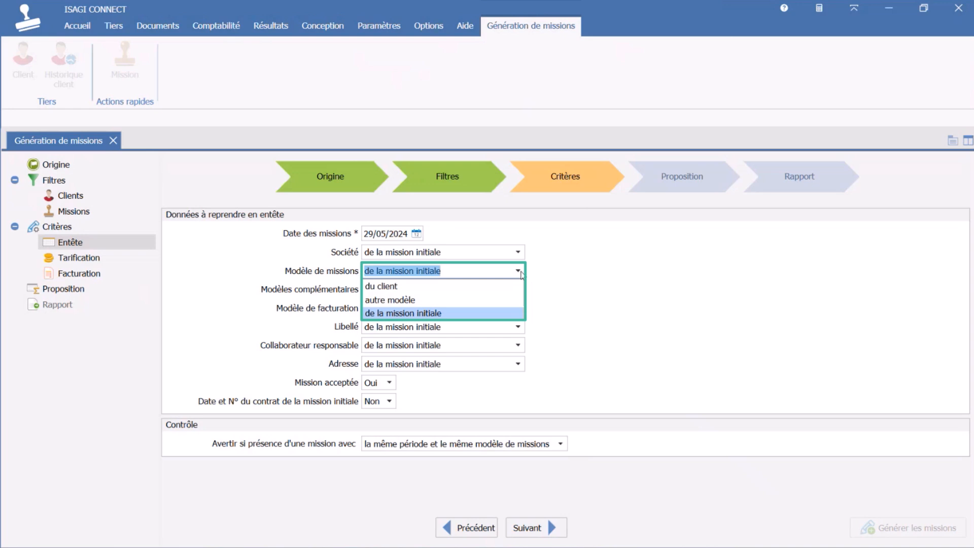
click(523, 313)
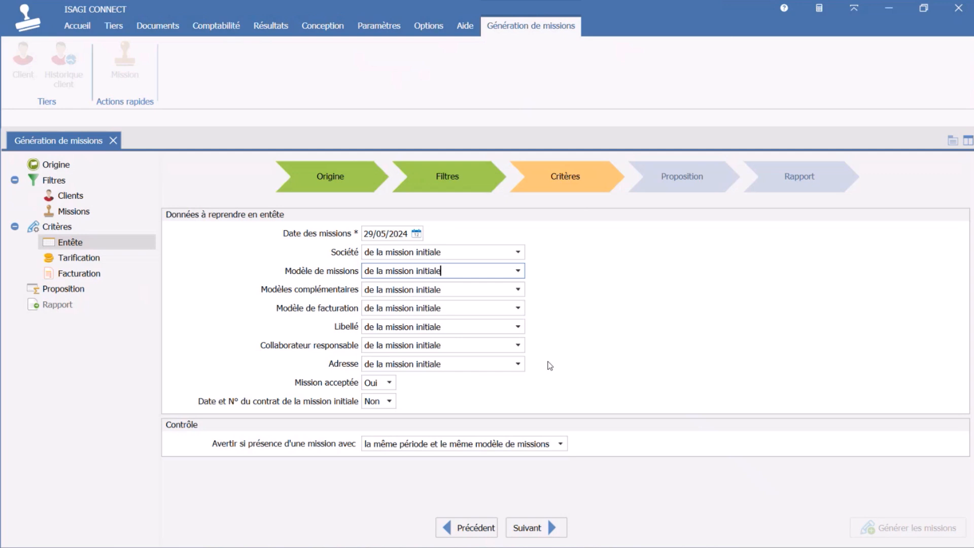
click(561, 445)
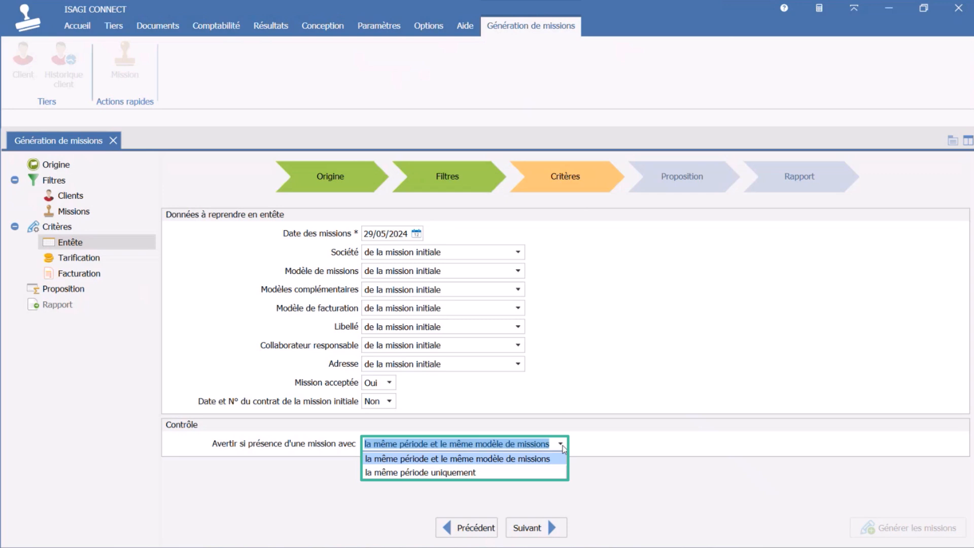
click(563, 446)
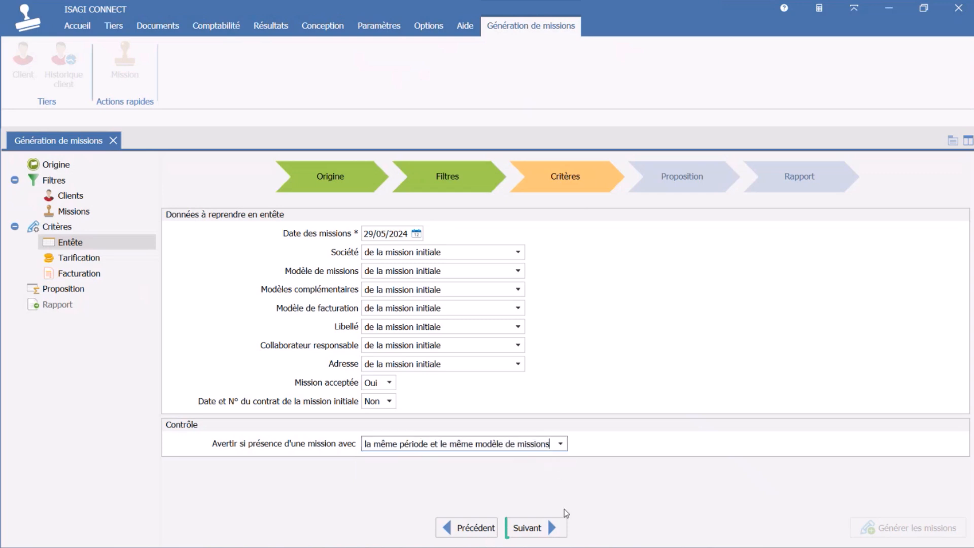
- Accept the header, pricing and billing criteria as preset and advance to the mission proposal
click(565, 528)
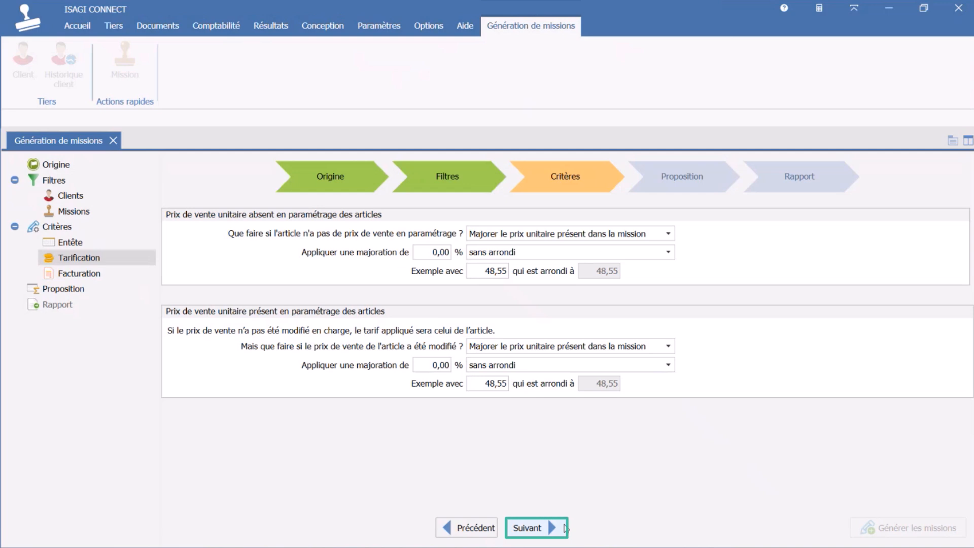
click(565, 528)
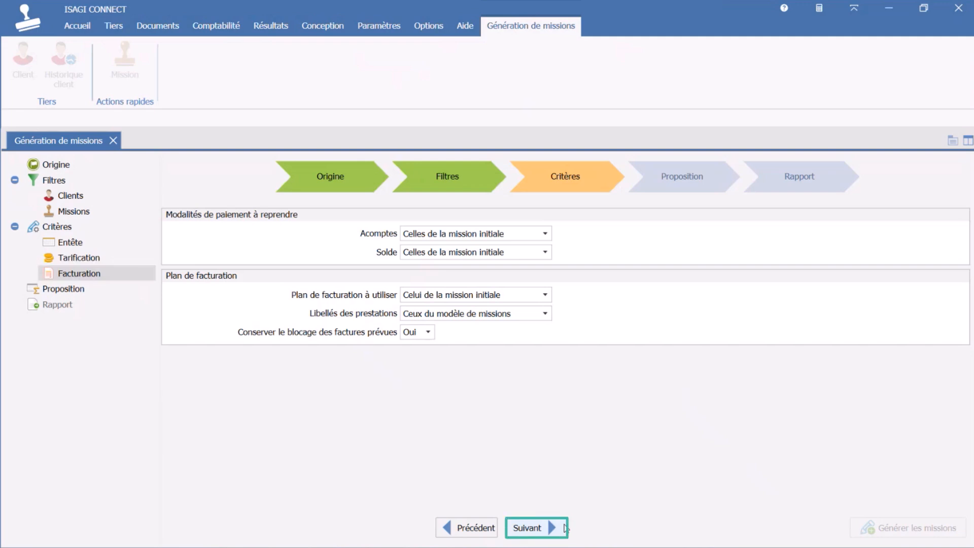
click(565, 528)
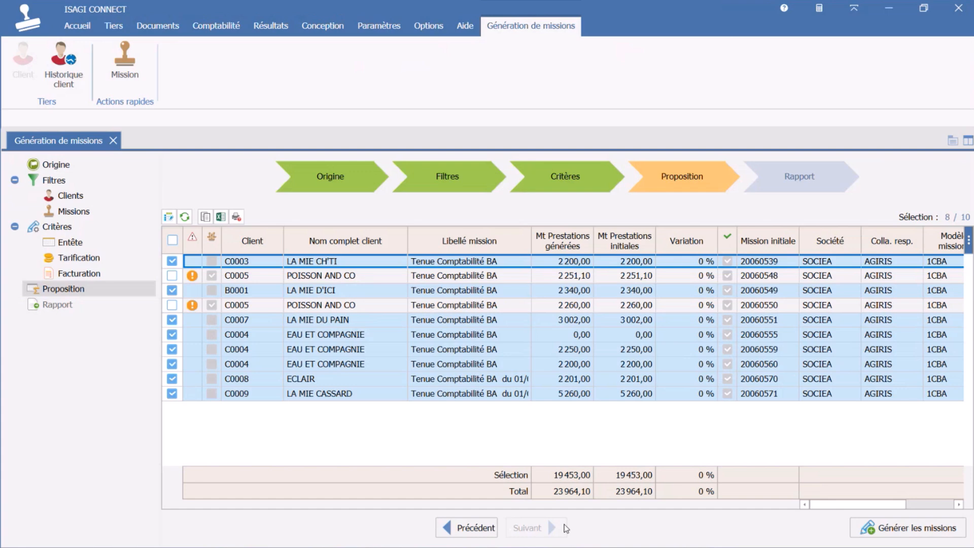
- Generate the selected missions, agree to consult them, and return to the generation report
click(961, 535)
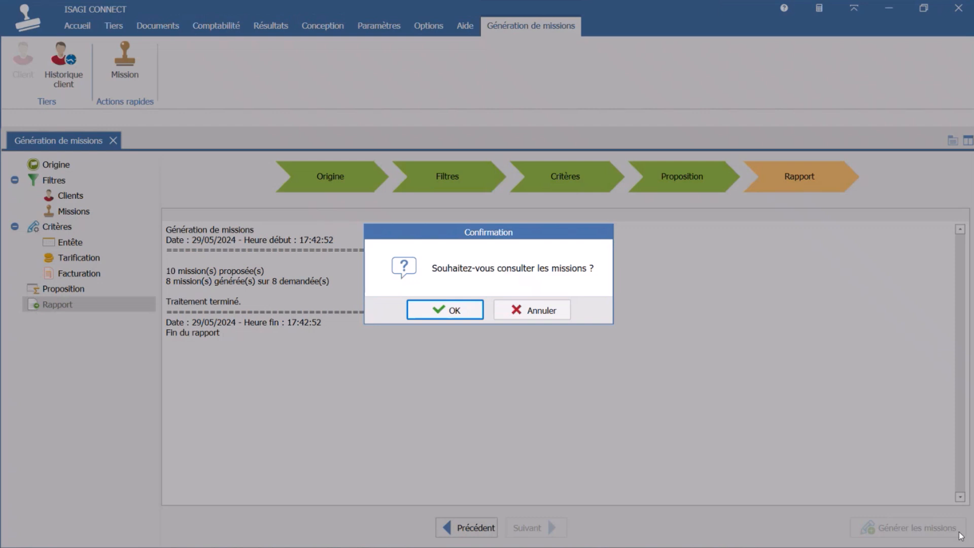
click(468, 312)
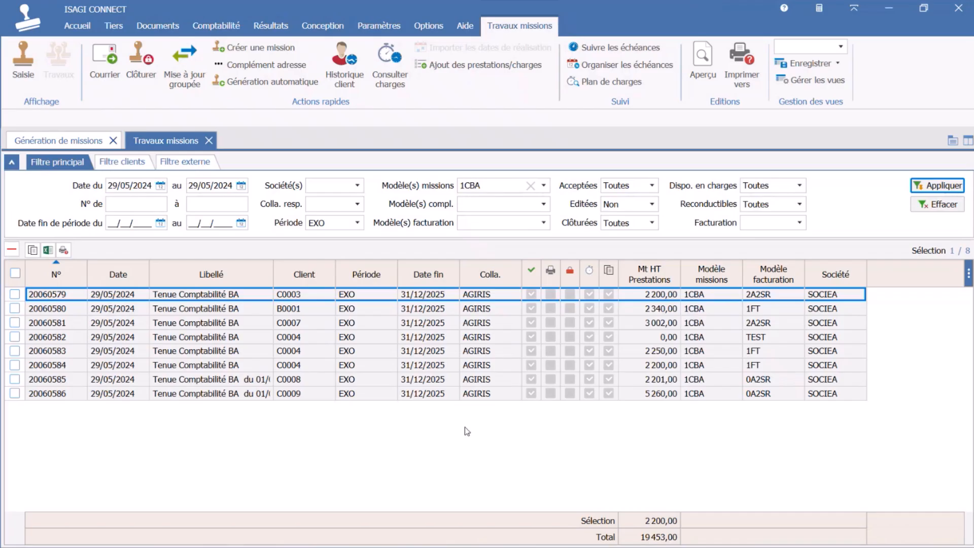
click(106, 141)
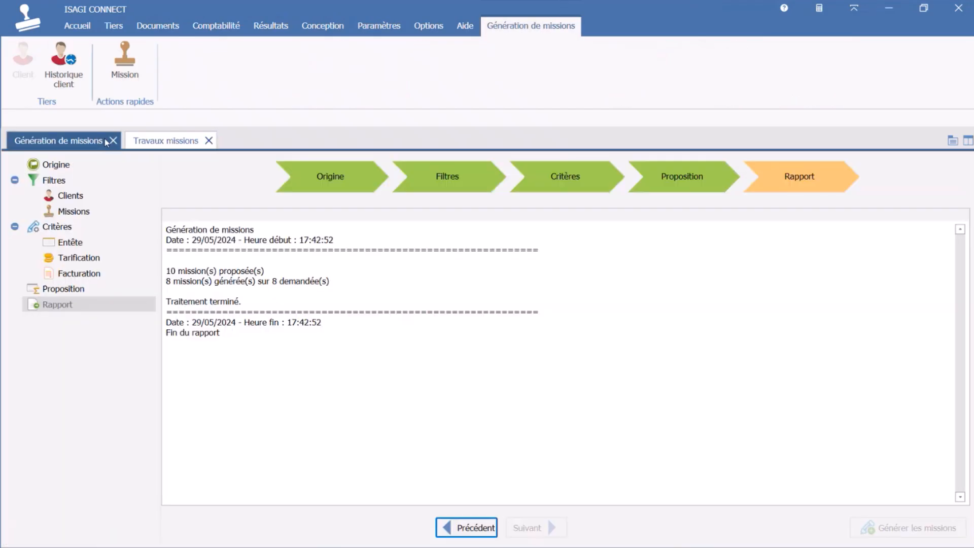